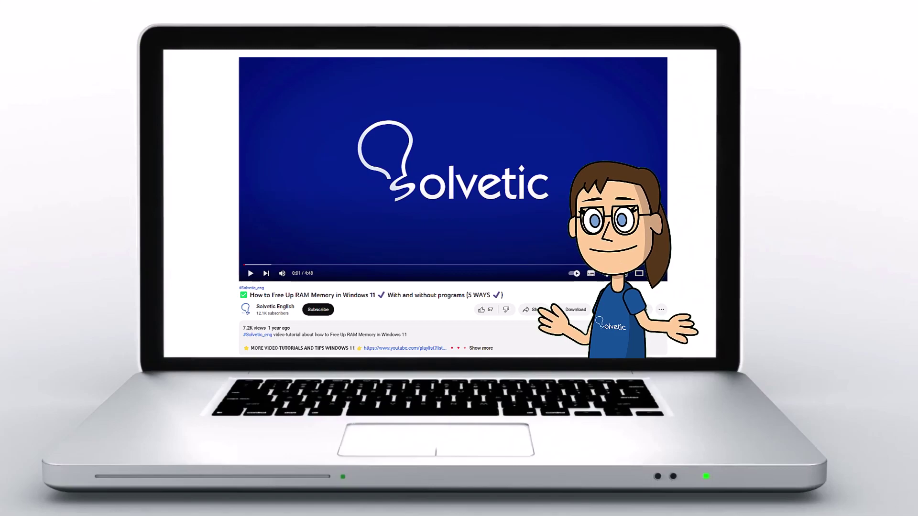
# - Expand the YouTube video's description and scroll down to reveal its chapters
pyautogui.click(487, 349)
pyautogui.scroll(-2, 453, 206)
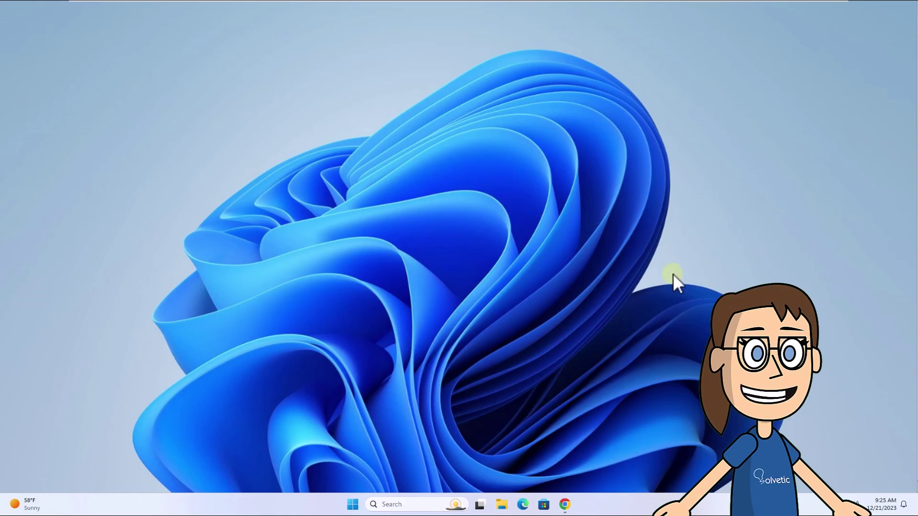
# - In Gmail's Forwarding and POP/IMAP settings, select Enable POP for all mail and save
pyautogui.click(564, 504)
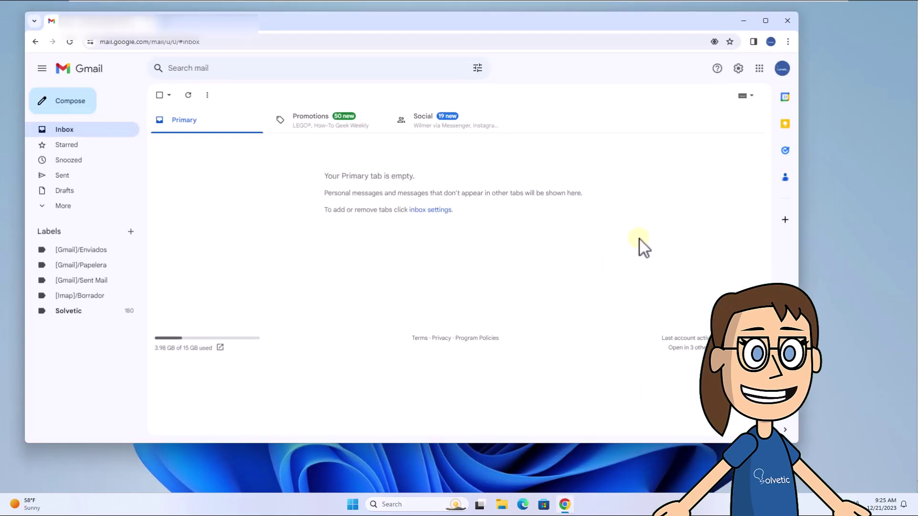
pyautogui.click(738, 69)
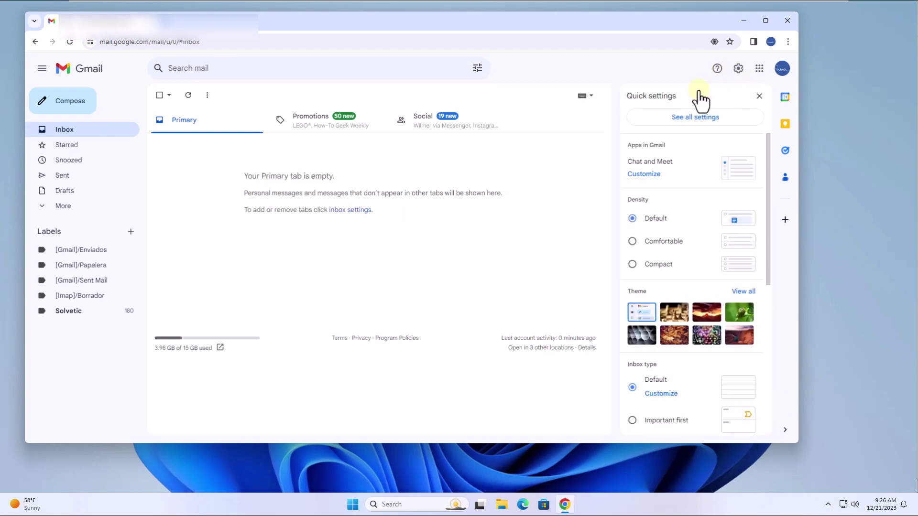
pyautogui.click(703, 119)
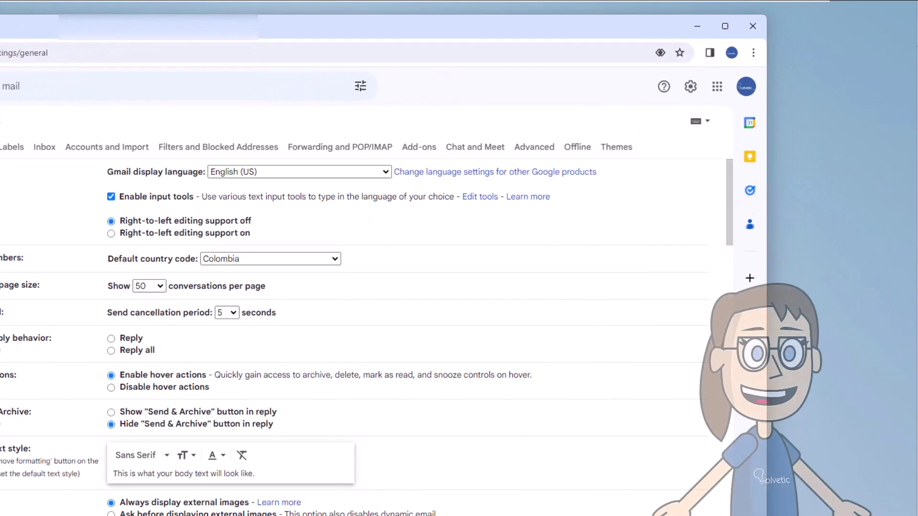
pyautogui.click(363, 150)
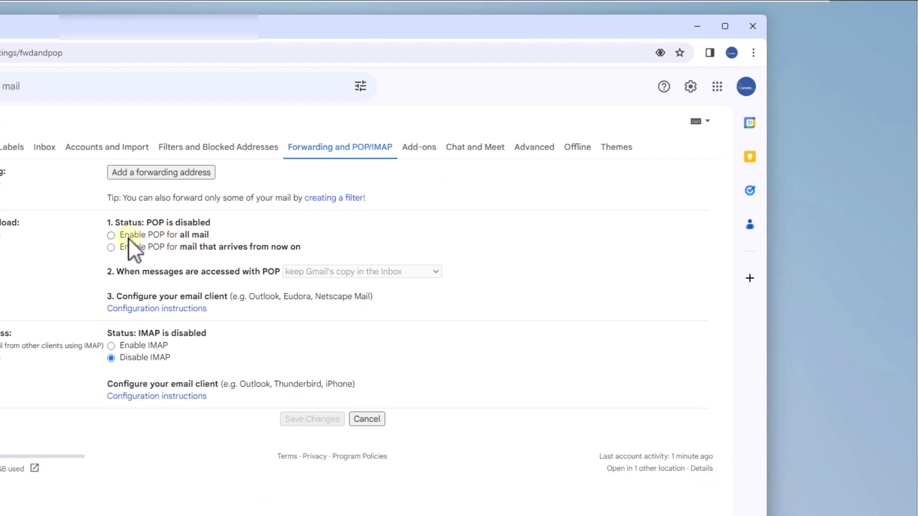
pyautogui.click(111, 235)
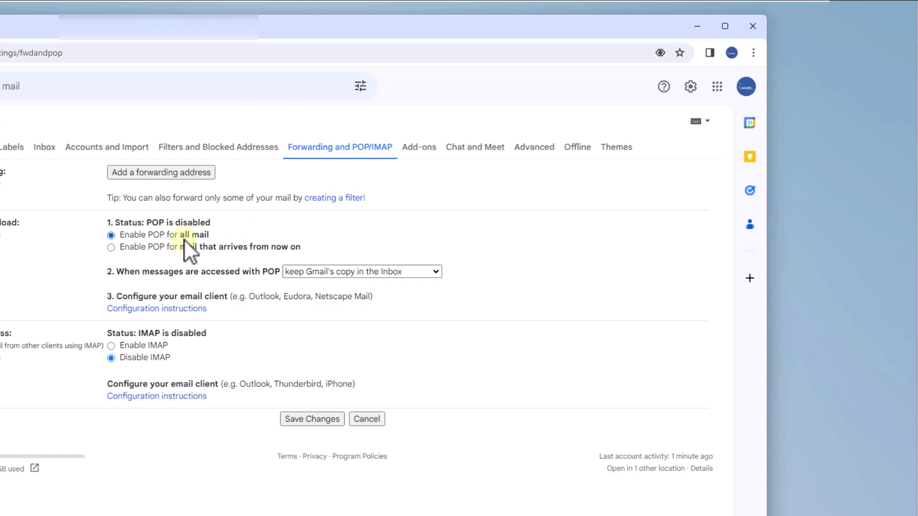
pyautogui.click(301, 419)
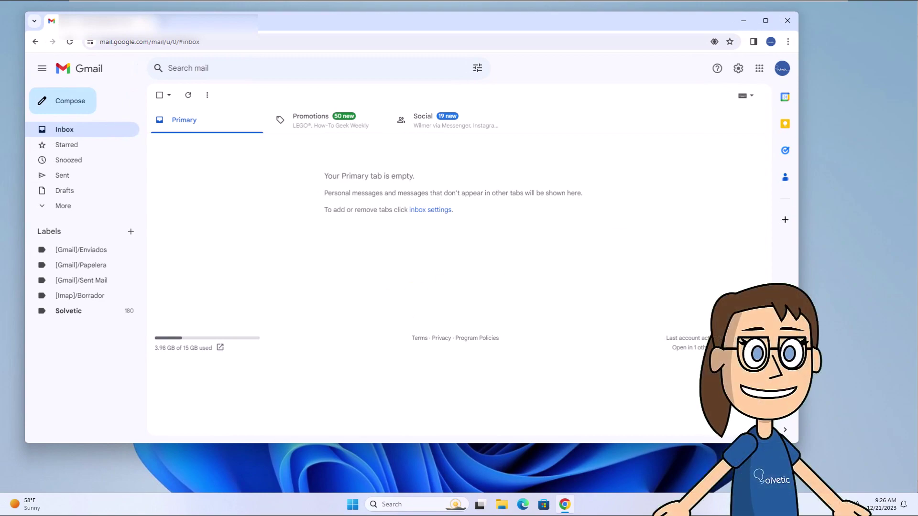
# - Go from the Google apps grid to Account, then Security, then the 2-Step Verification page
pyautogui.click(759, 70)
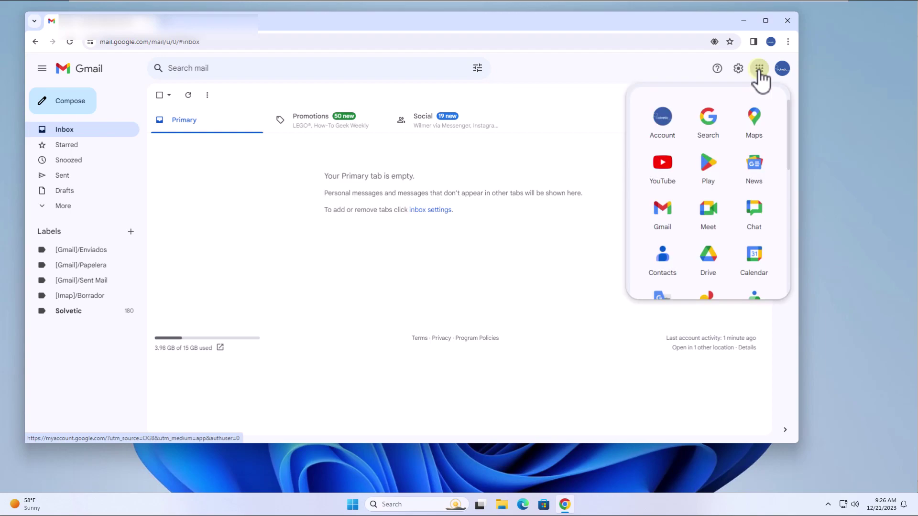
pyautogui.click(663, 118)
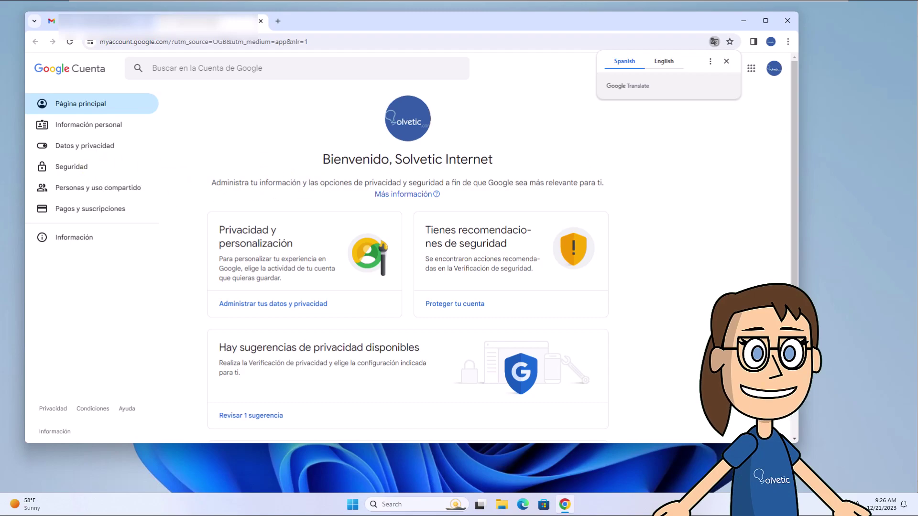
pyautogui.click(79, 170)
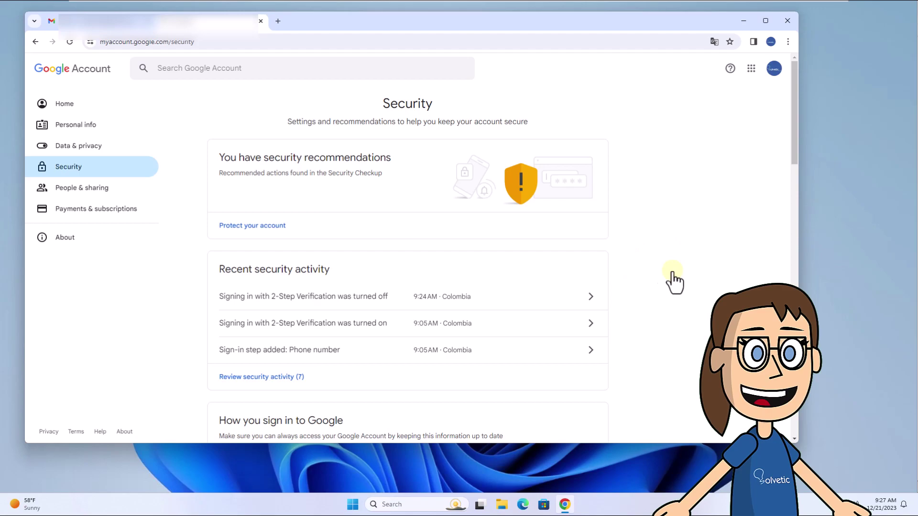
pyautogui.scroll(-2, 368, 230)
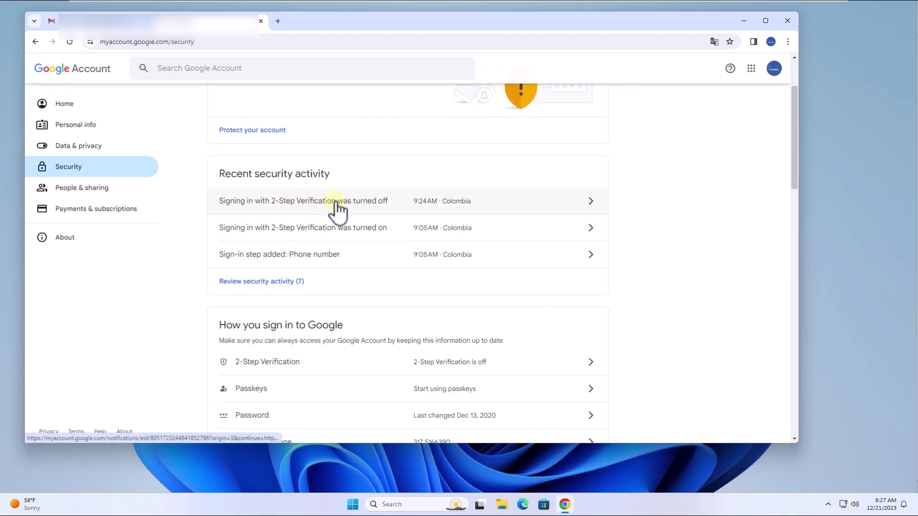
pyautogui.scroll(-3, 404, 246)
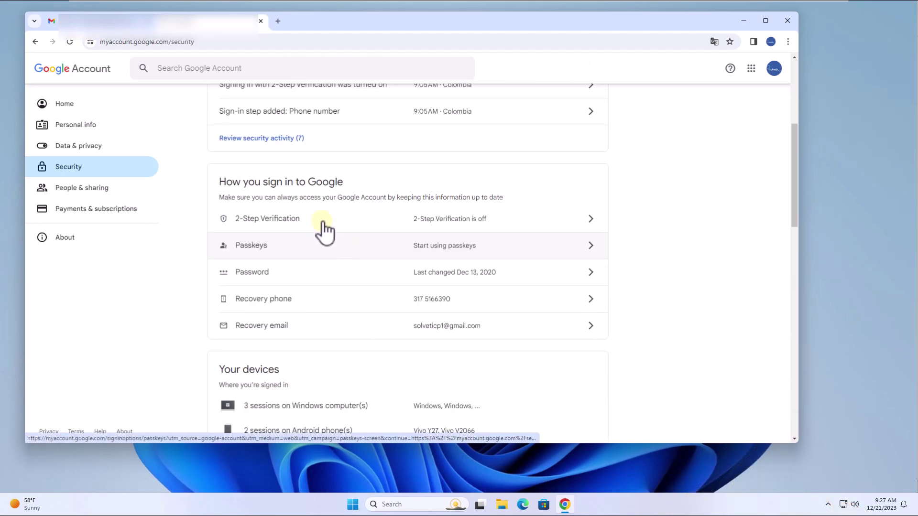
pyautogui.click(348, 229)
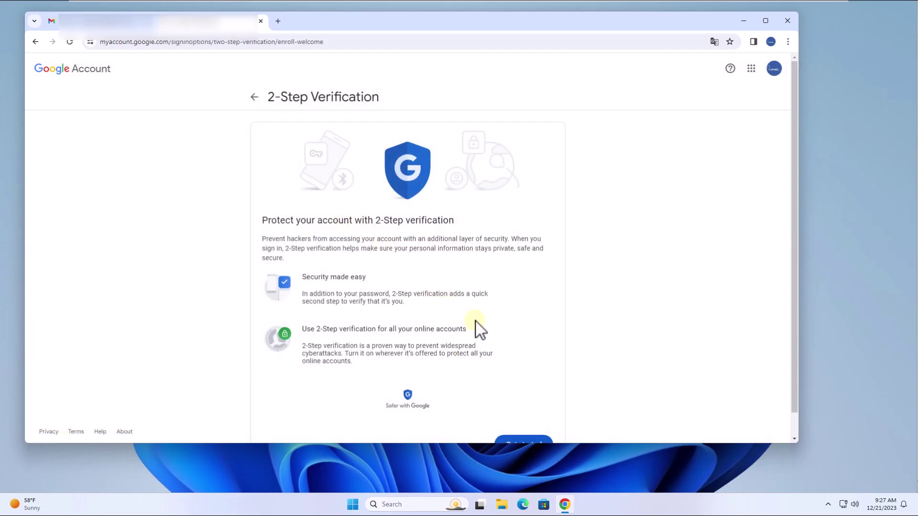
pyautogui.scroll(-1, 478, 319)
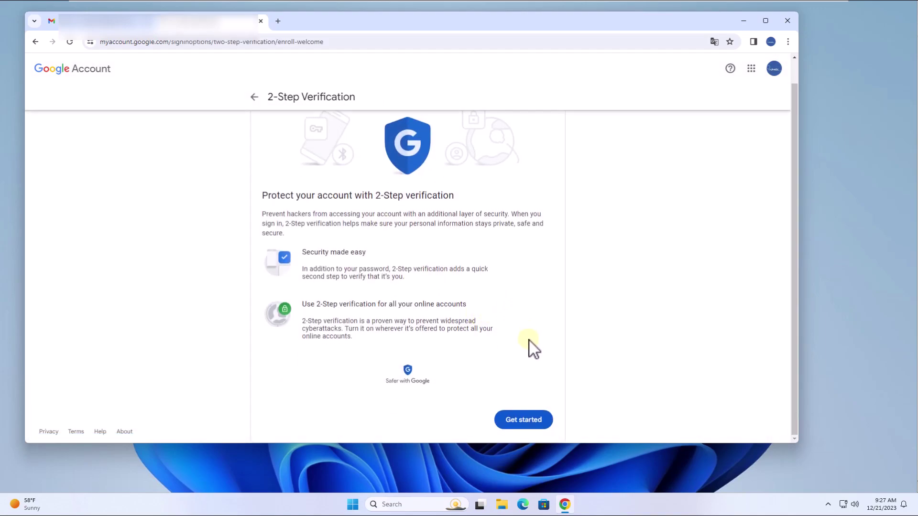
# - Turn on 2-Step Verification with phone prompts, verifying a texted code as backup
pyautogui.click(545, 425)
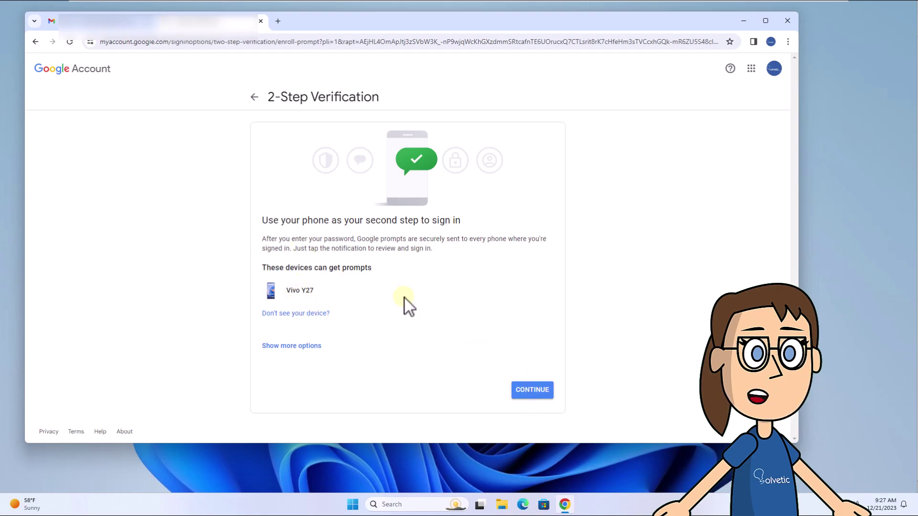
pyautogui.click(532, 389)
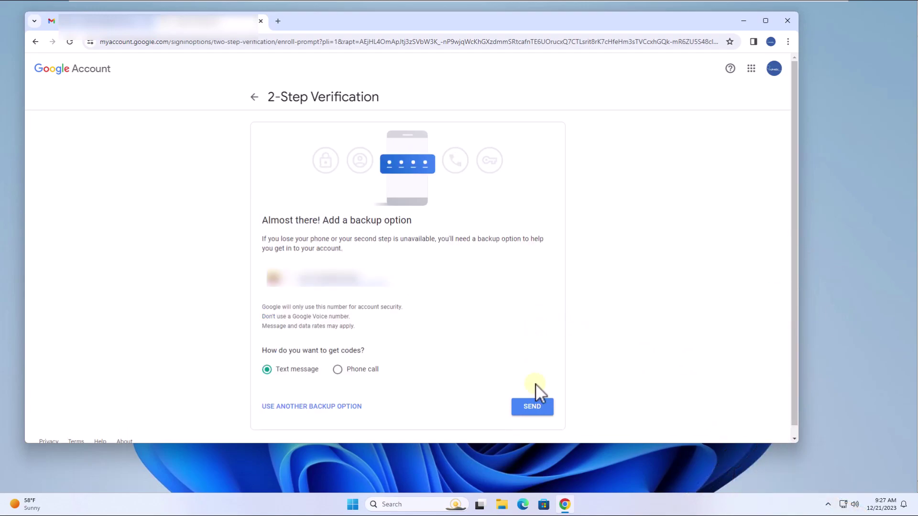
pyautogui.click(532, 407)
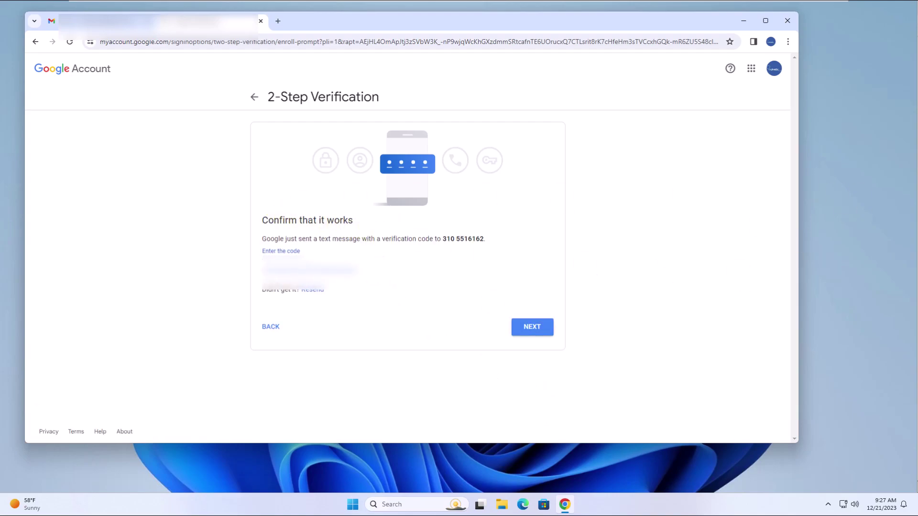
pyautogui.click(352, 267)
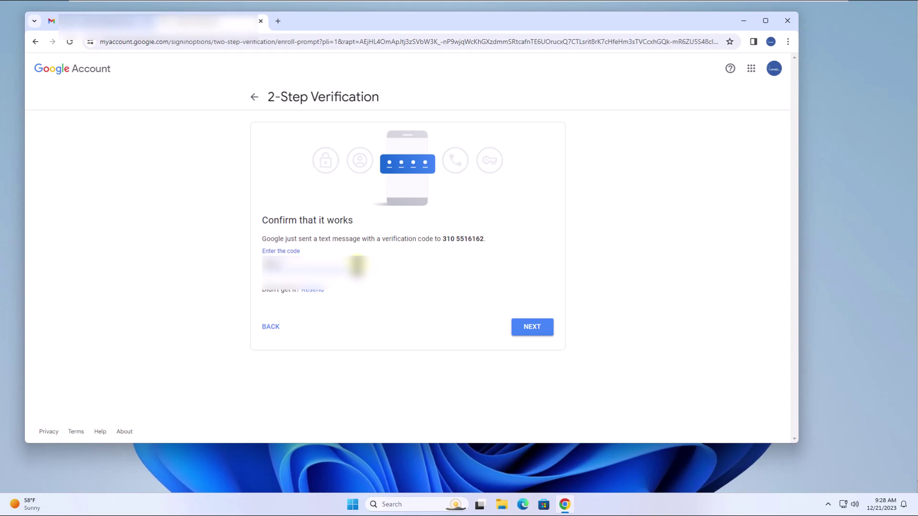
pyautogui.click(528, 326)
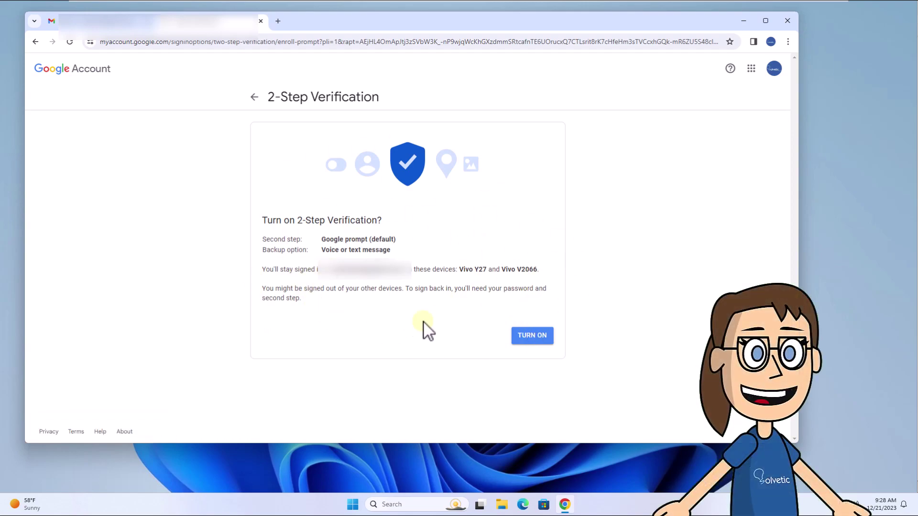
pyautogui.click(532, 336)
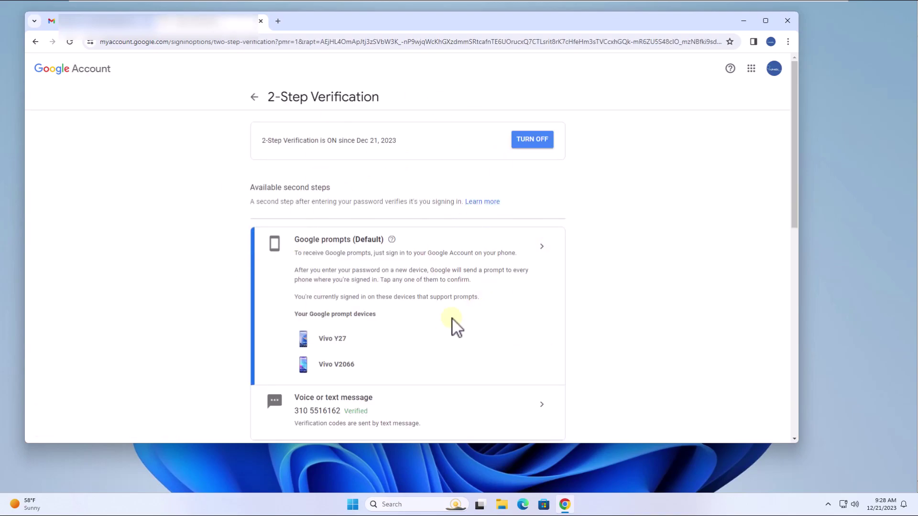
# - On the app passwords page, generate an app password named 'Mail' and dismiss its dialog
pyautogui.scroll(-10, 385, 311)
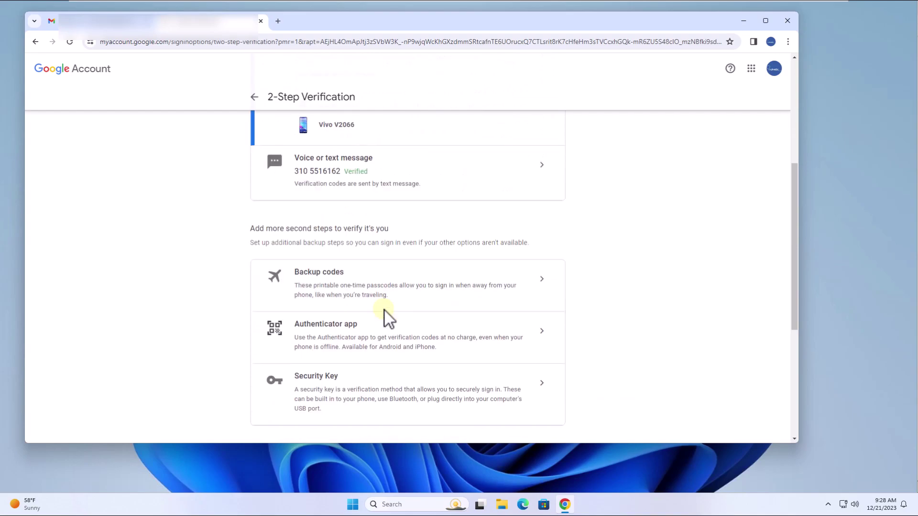
pyautogui.scroll(-1, 385, 310)
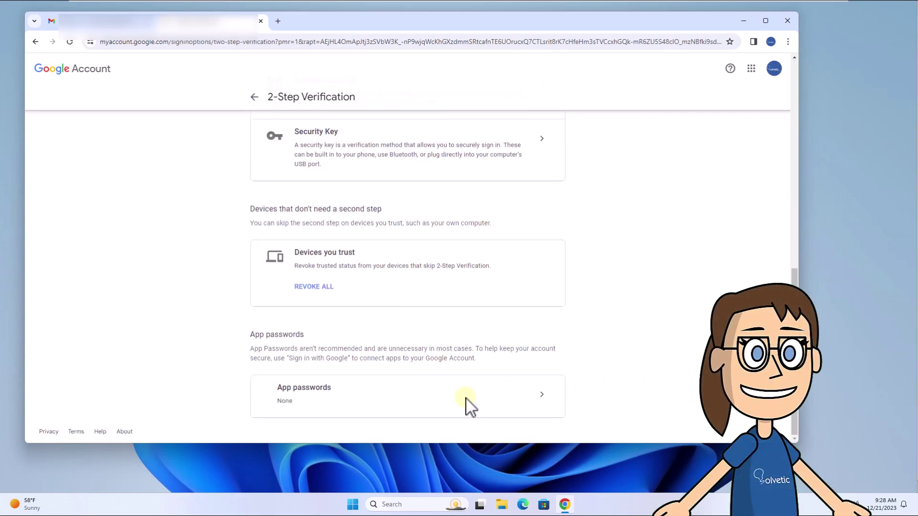
pyautogui.click(538, 402)
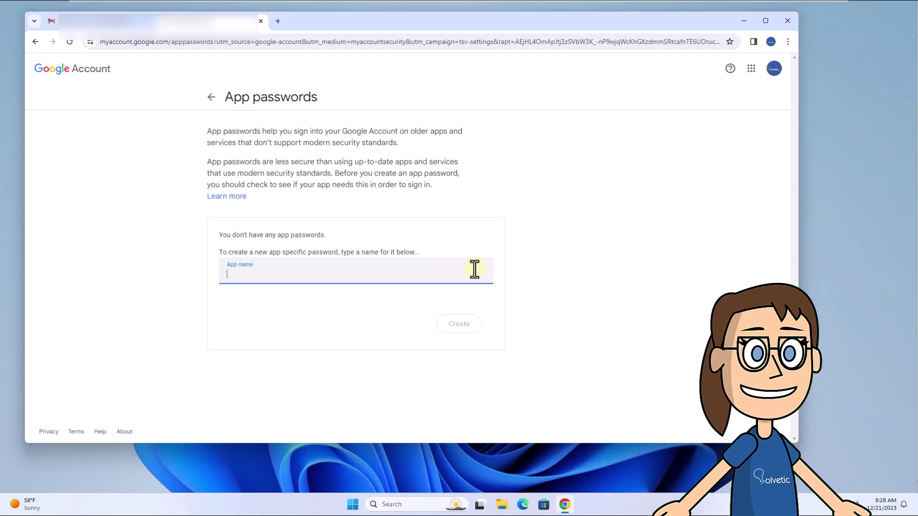
pyautogui.write('Mail')
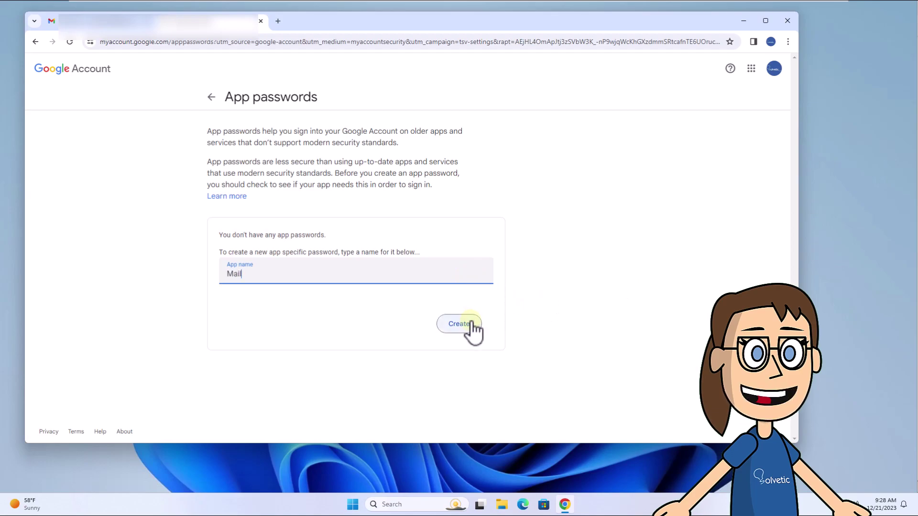
pyautogui.click(470, 325)
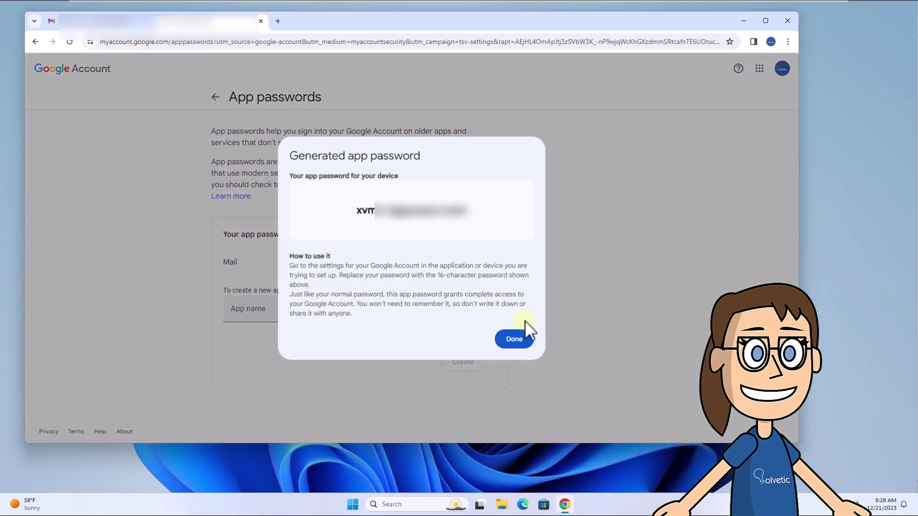
pyautogui.click(514, 339)
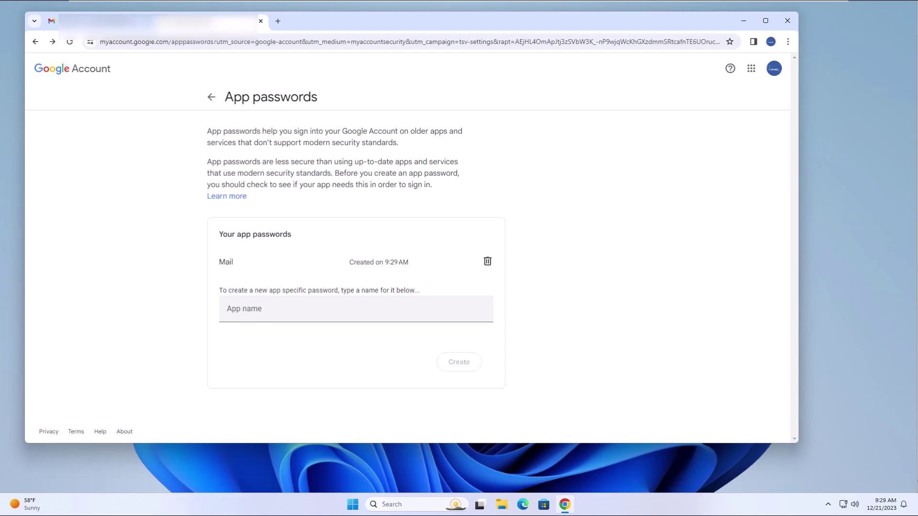
# - Minimize Chrome and launch the Outlook desktop app from Windows search
pyautogui.click(744, 20)
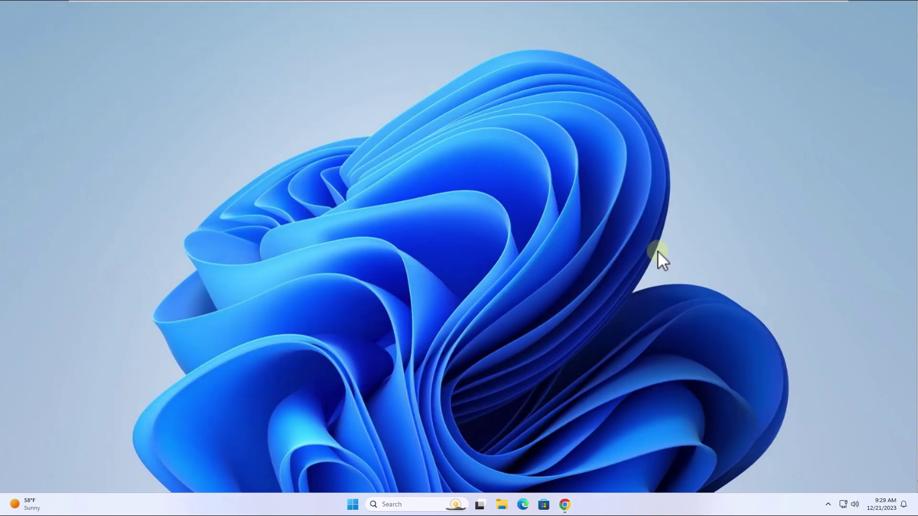
pyautogui.click(415, 505)
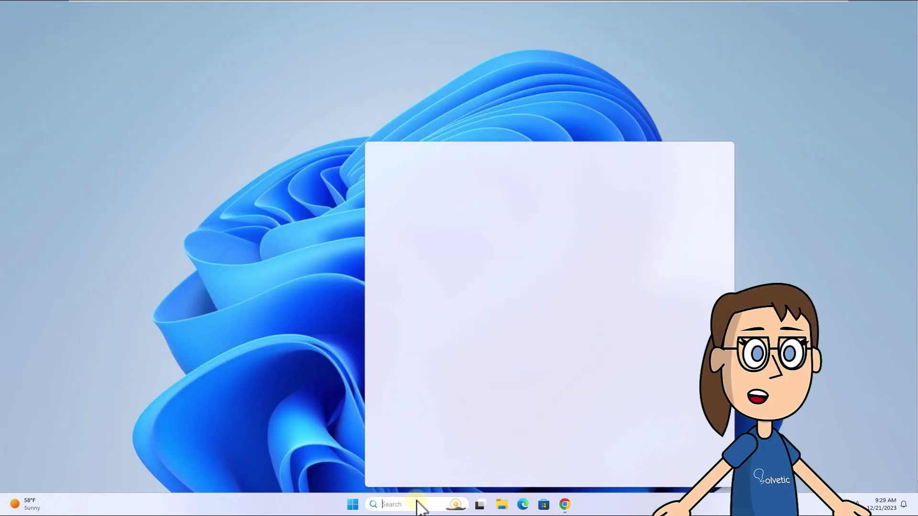
pyautogui.write('outlook')
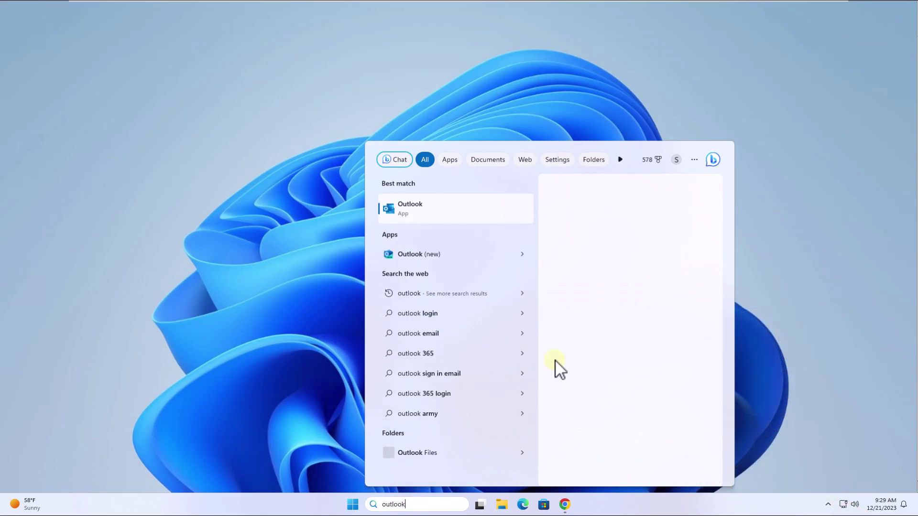
pyautogui.click(503, 214)
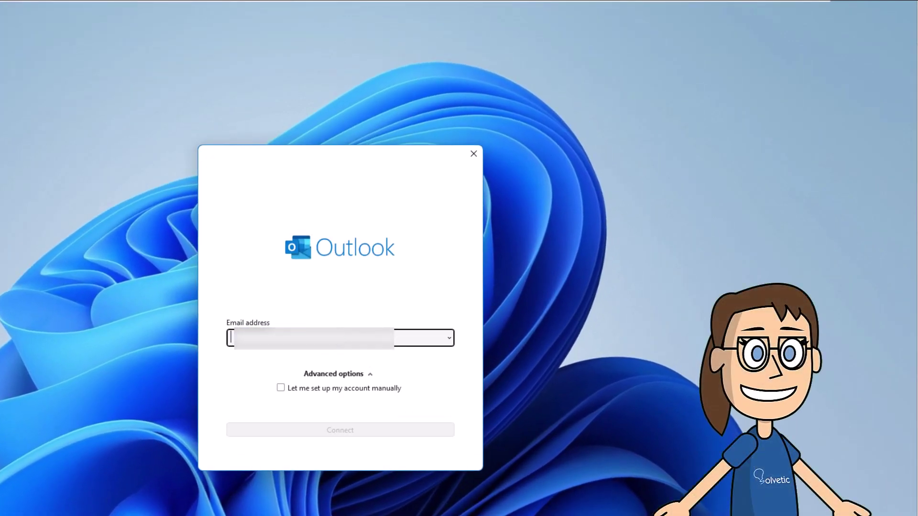
# - Enable manual account setup, paste in the Gmail address and connect
pyautogui.click(281, 388)
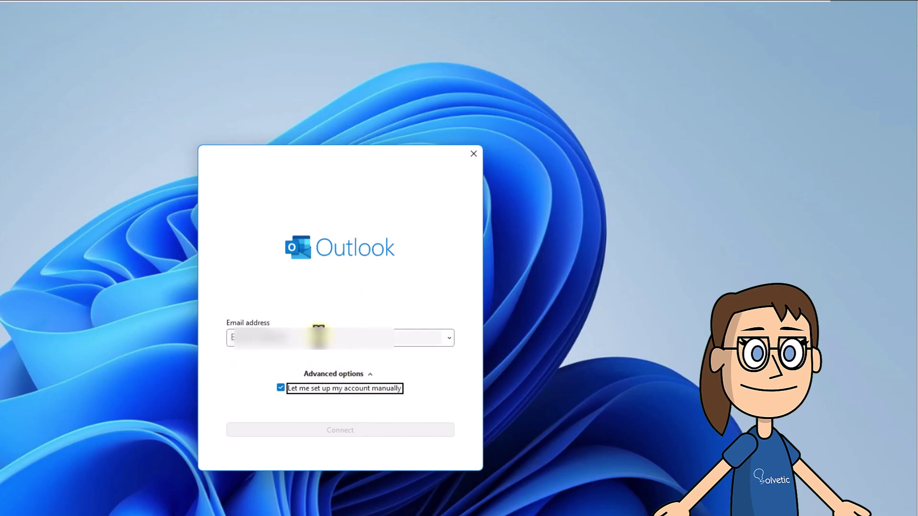
pyautogui.click(317, 338)
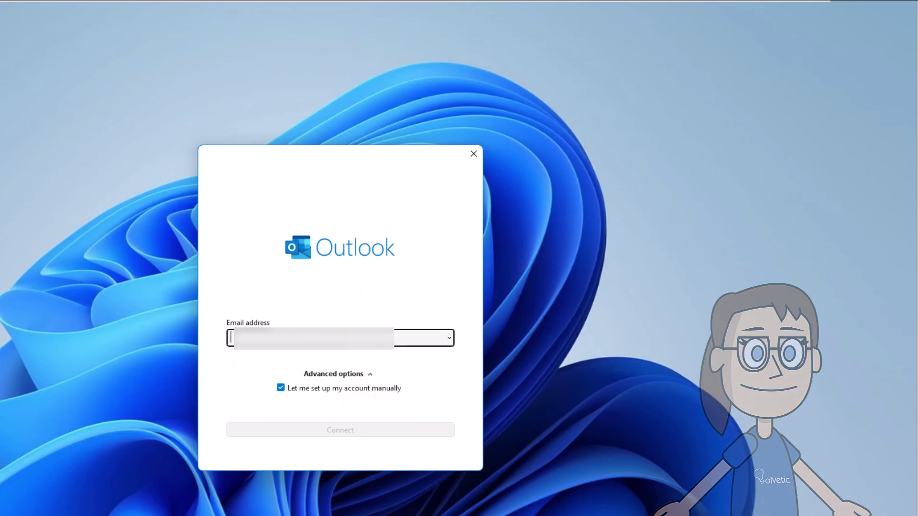
pyautogui.hotkey('ctrl', 'v')
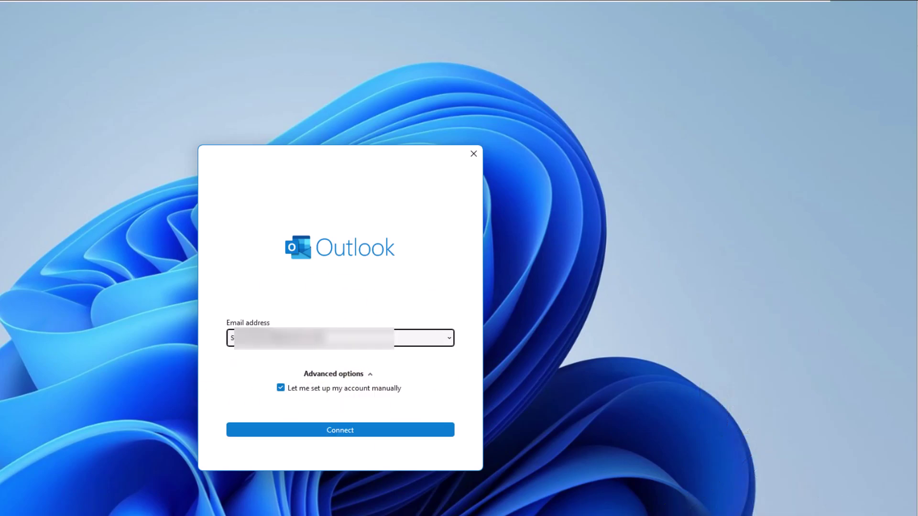
pyautogui.press('Return')
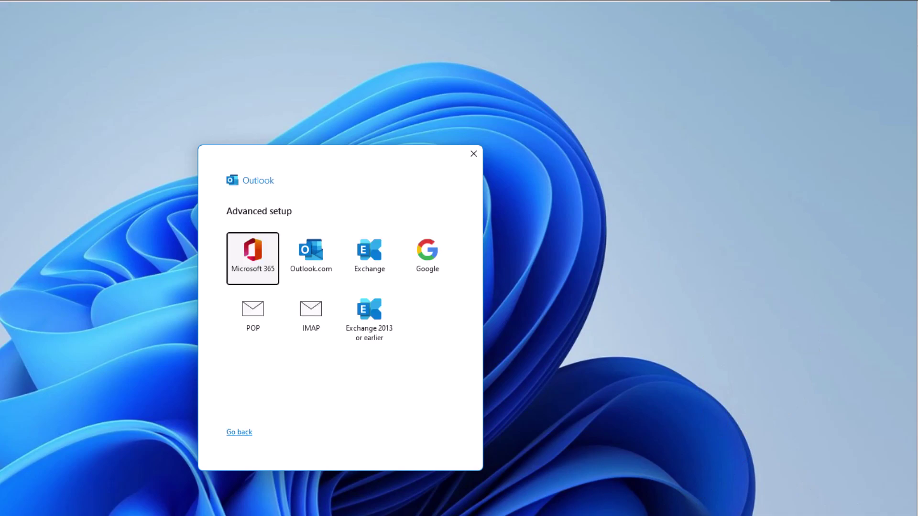
# - Choose Google as the account type, continue signing in, and allow Microsoft apps access
pyautogui.click(423, 264)
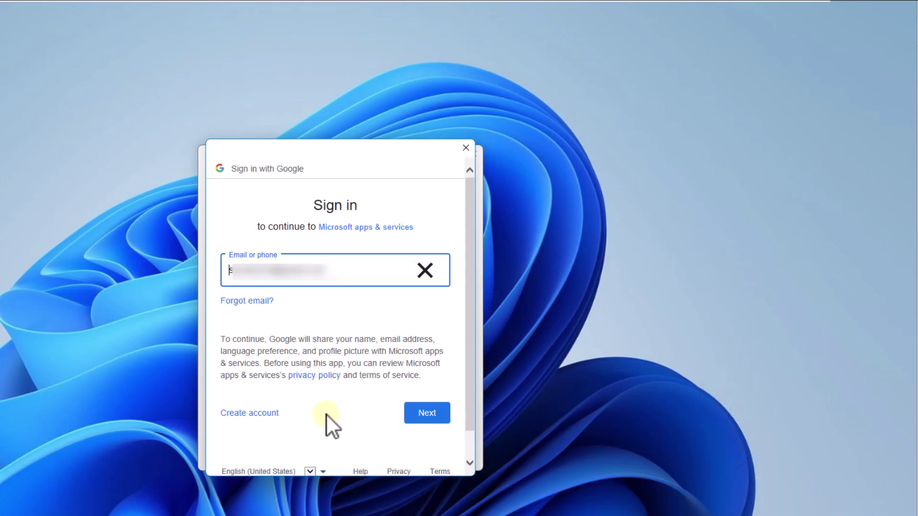
pyautogui.click(433, 421)
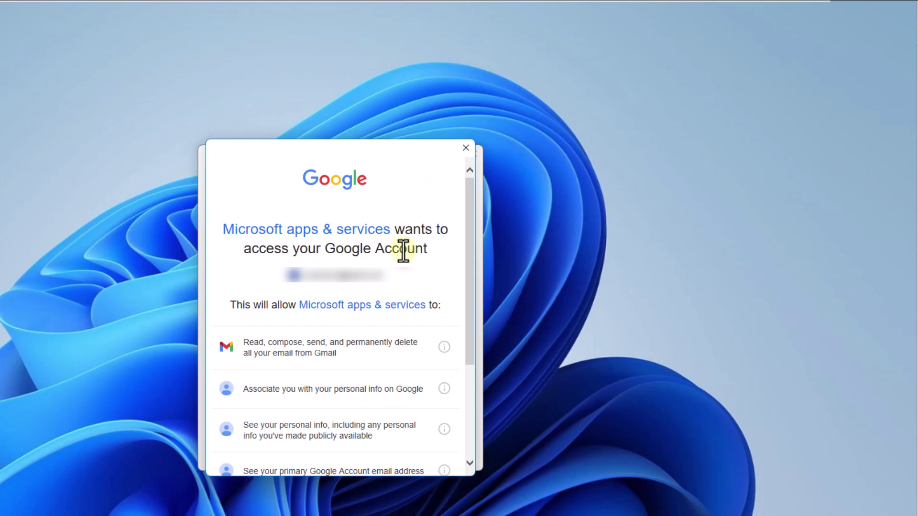
pyautogui.scroll(-3, 399, 332)
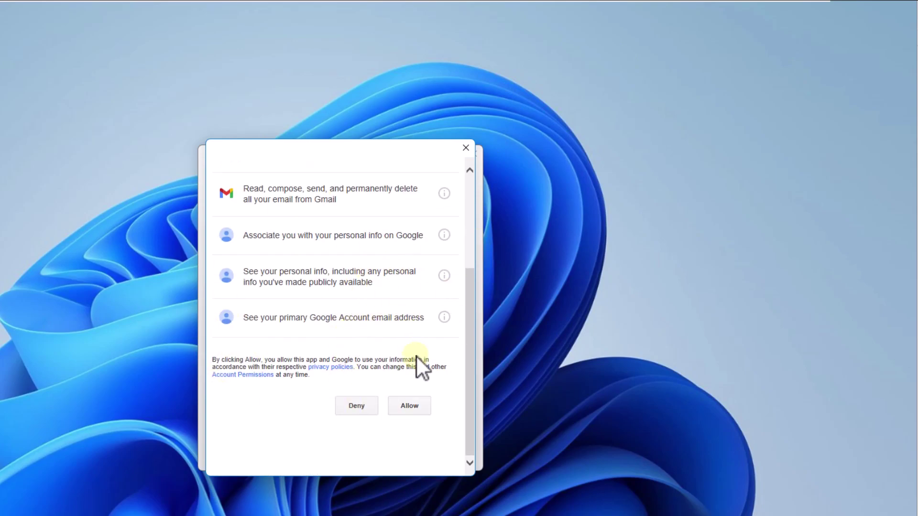
pyautogui.click(410, 405)
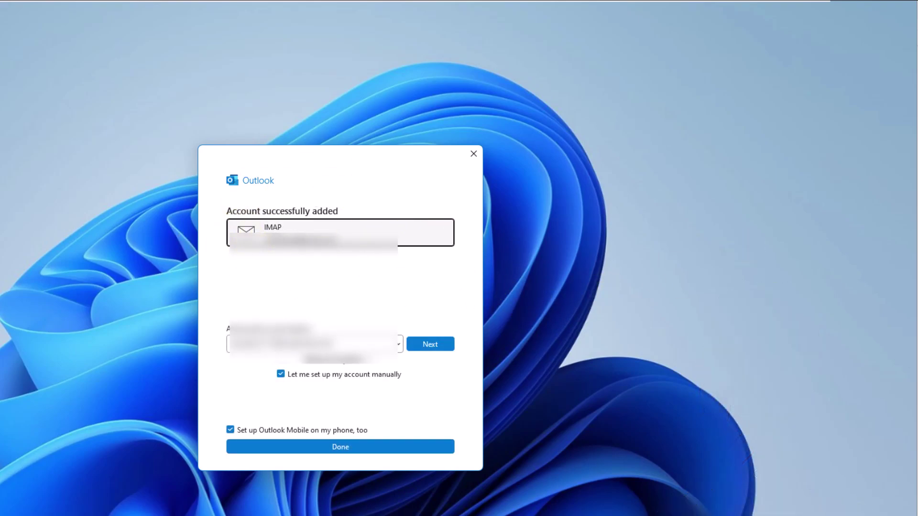
# - Finish setup without Outlook Mobile, open the Gmail Inbox, and run Send/Receive All Folders
pyautogui.click(230, 430)
pyautogui.click(359, 447)
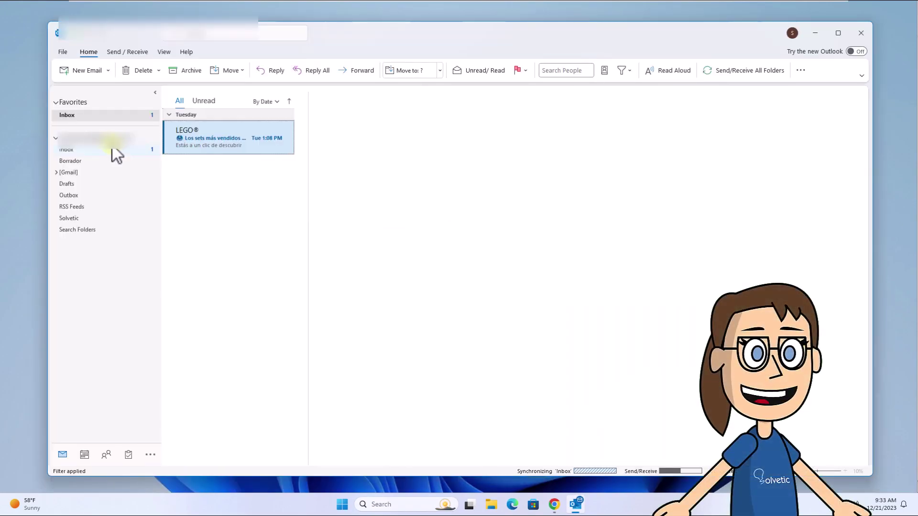
pyautogui.click(107, 141)
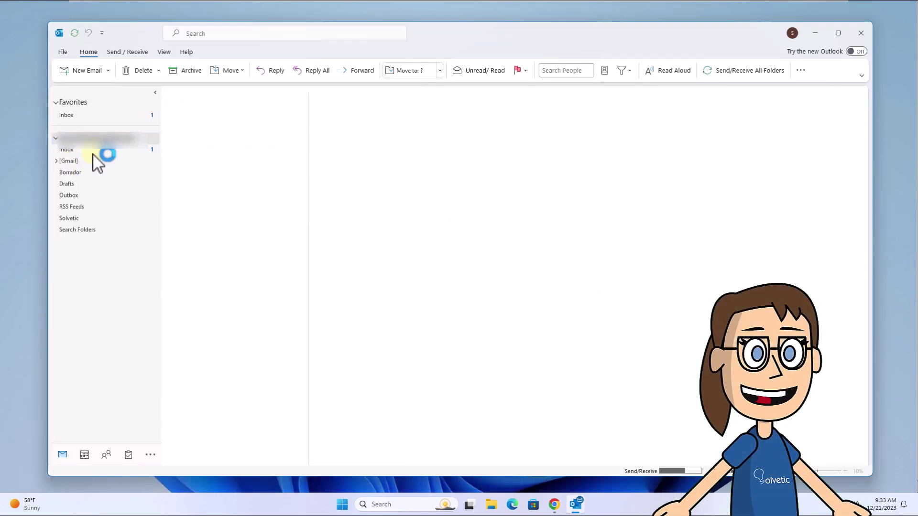
pyautogui.click(104, 149)
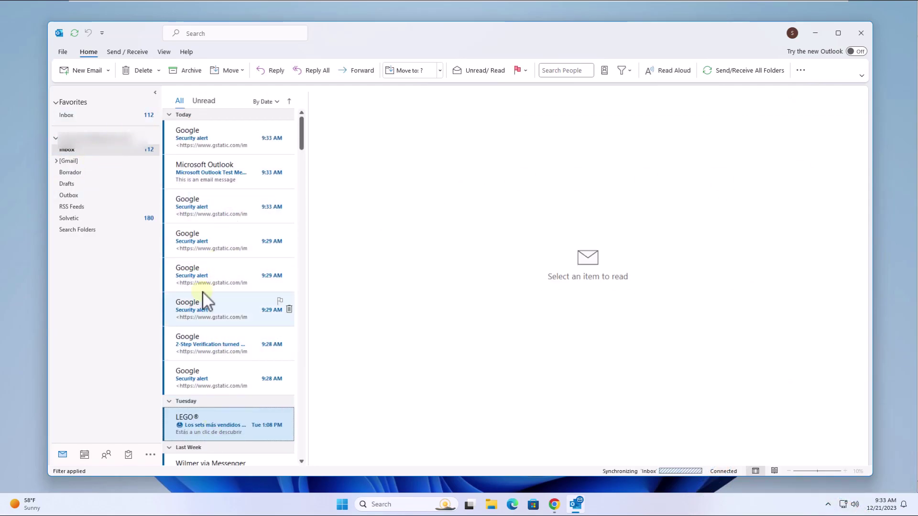
pyautogui.click(128, 52)
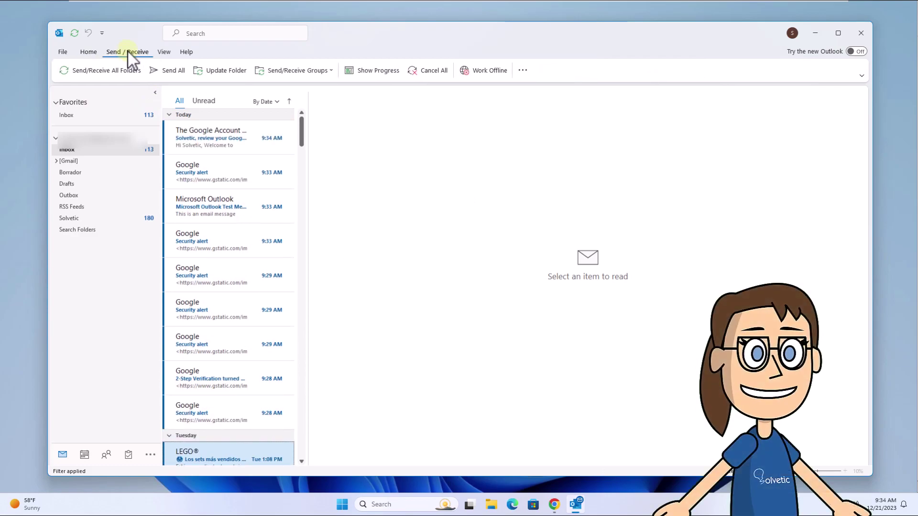
pyautogui.click(110, 70)
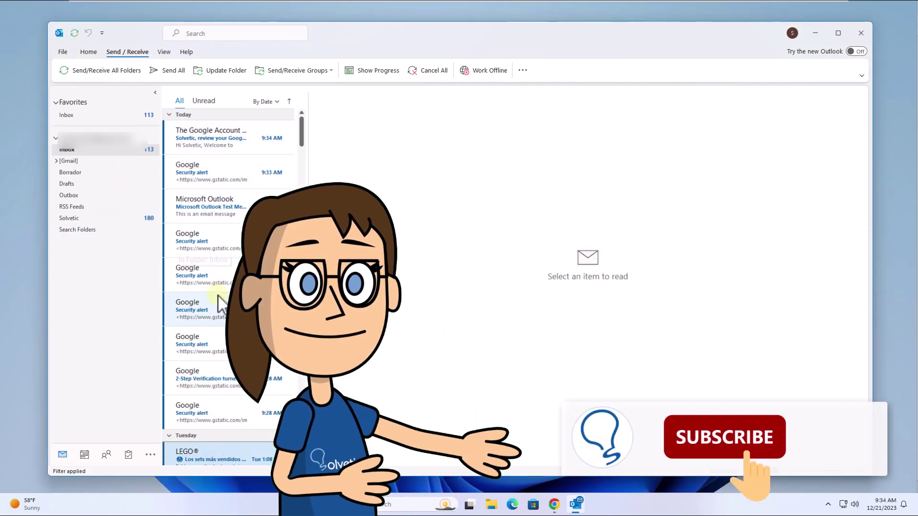
# - Minimize the Outlook window
pyautogui.click(818, 30)
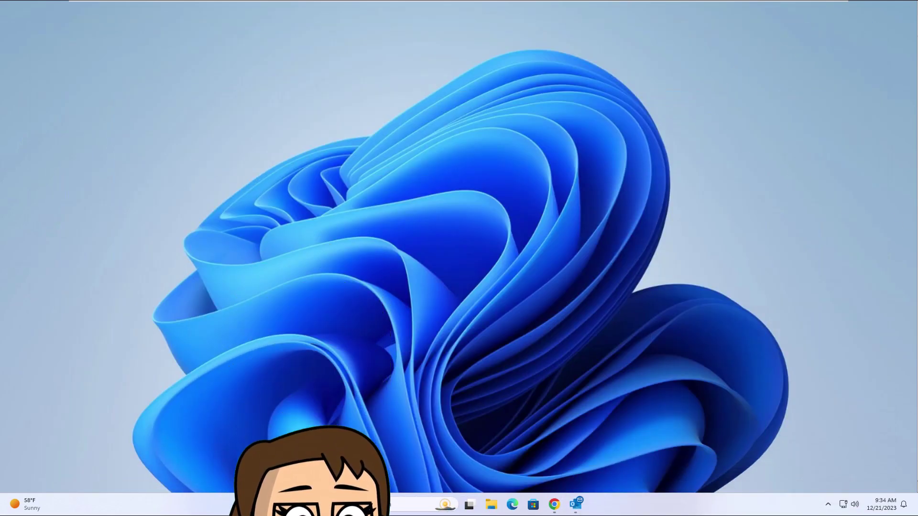